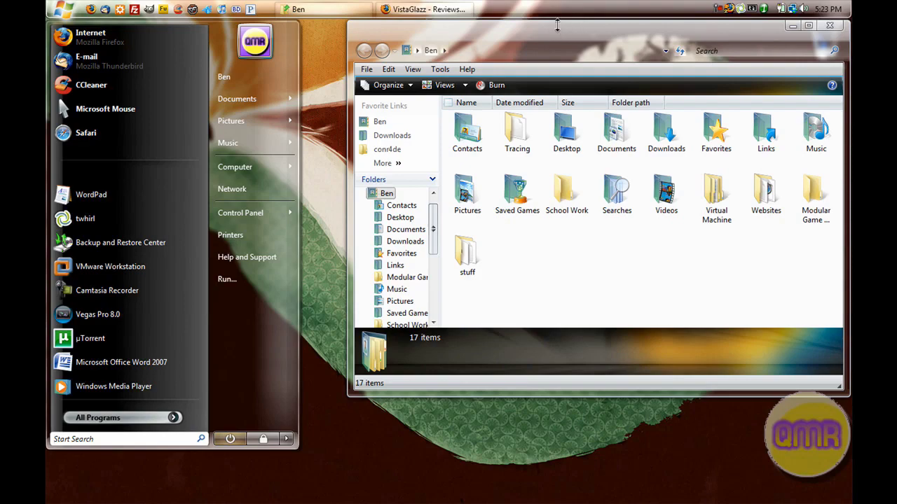
Step: Switch to Firefox, view the deviantART Visual Styles page, and return to the VistaGlazz download page
left_click(494, 41)
mouse_move(501, 46)
left_mouse_down()
mouse_move(416, 100)
mouse_move(312, 96)
mouse_move(386, 146)
mouse_move(410, 106)
mouse_move(377, 146)
mouse_move(320, 164)
mouse_move(222, 121)
mouse_move(231, 129)
mouse_move(469, 101)
mouse_move(433, 93)
mouse_move(512, 39)
left_mouse_up()
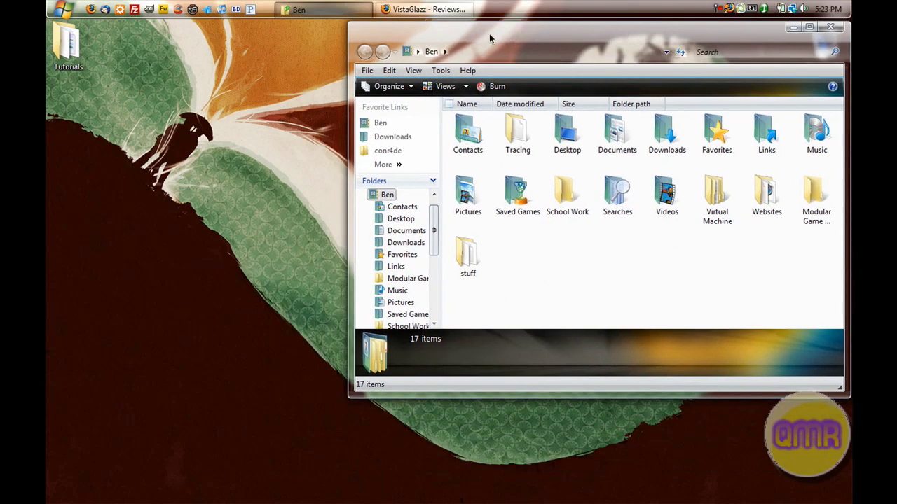
mouse_move(398, 6)
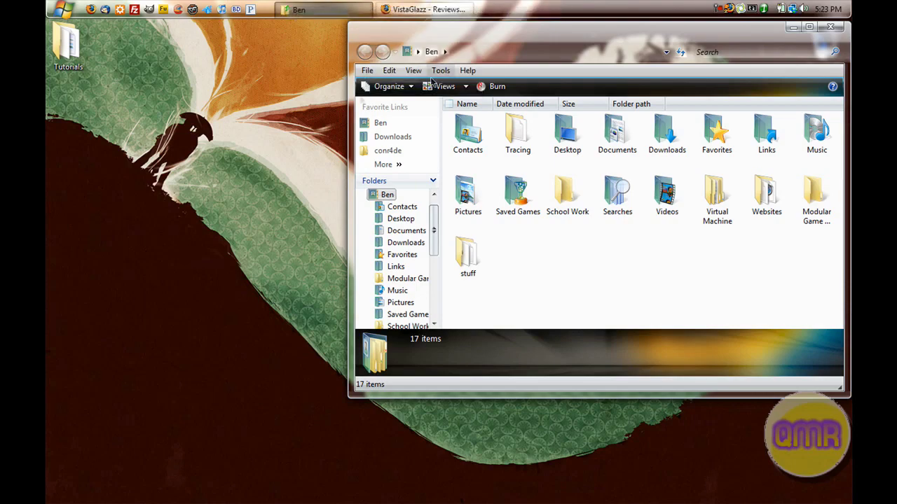
left_click(464, 5)
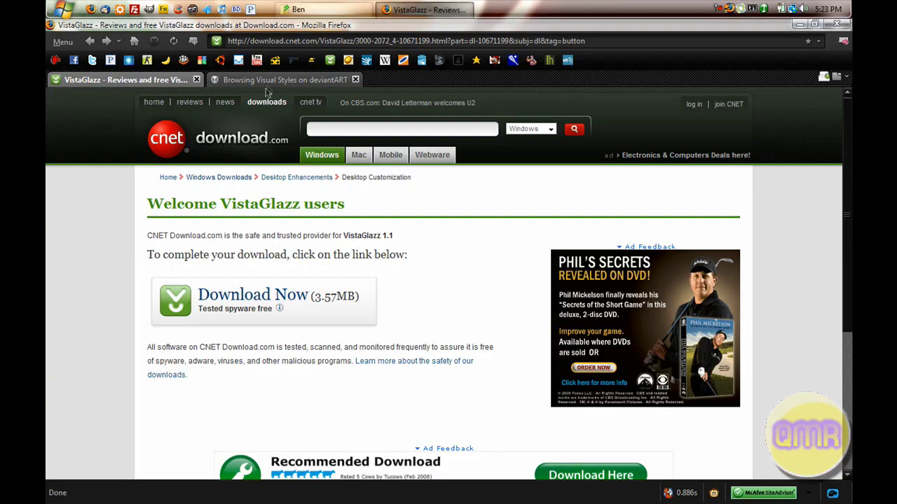
left_click(264, 80)
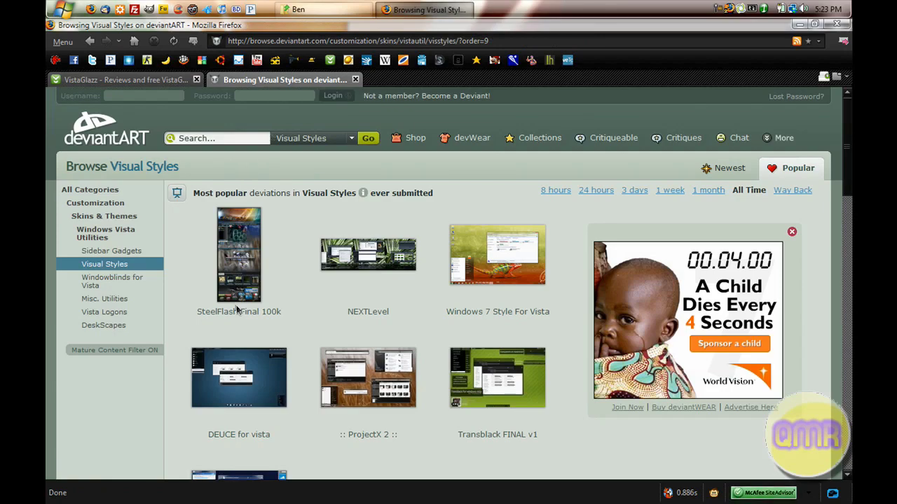
left_click(155, 79)
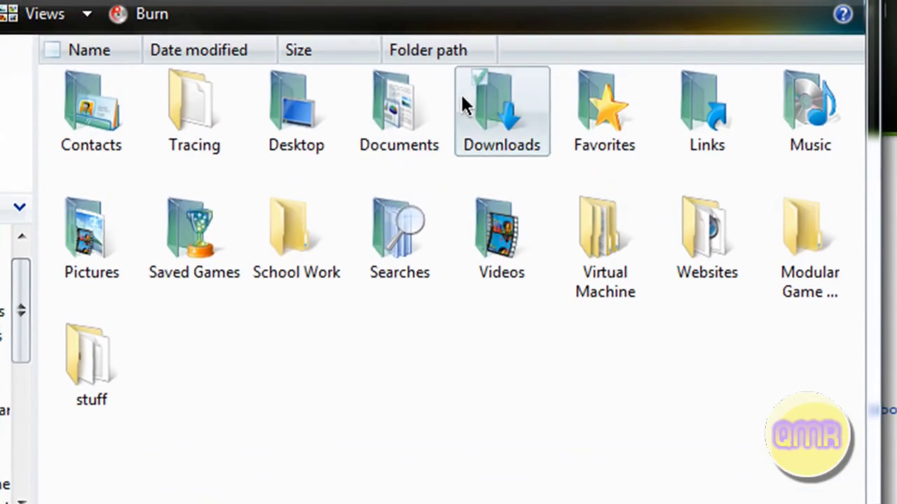
Step: Run VistaGlazzSetup.exe from the Downloads folder, accept the license agreement and keep the default folders up to the Ready to Install page
double_click(463, 98)
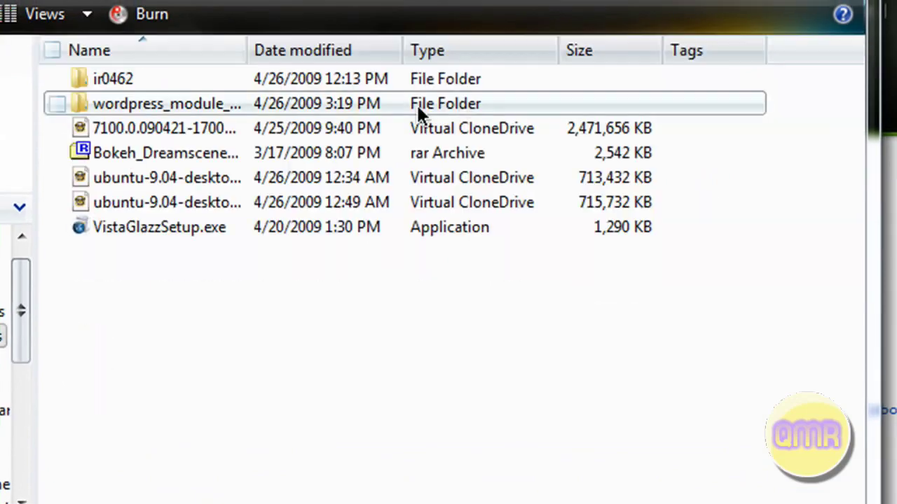
double_click(170, 227)
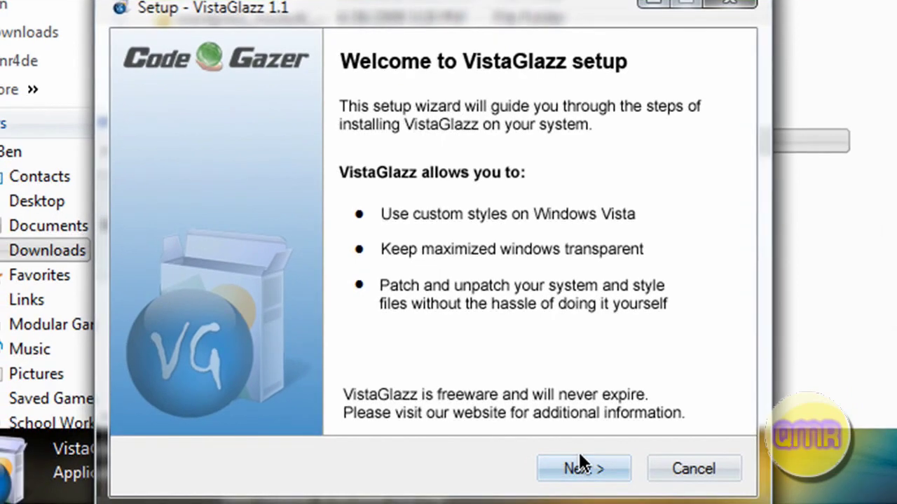
left_click(548, 498)
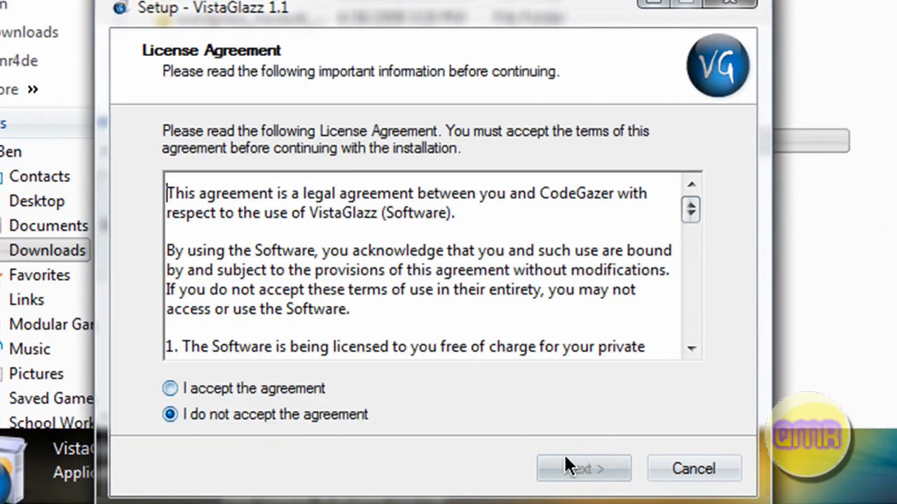
left_click(292, 385)
left_click(570, 466)
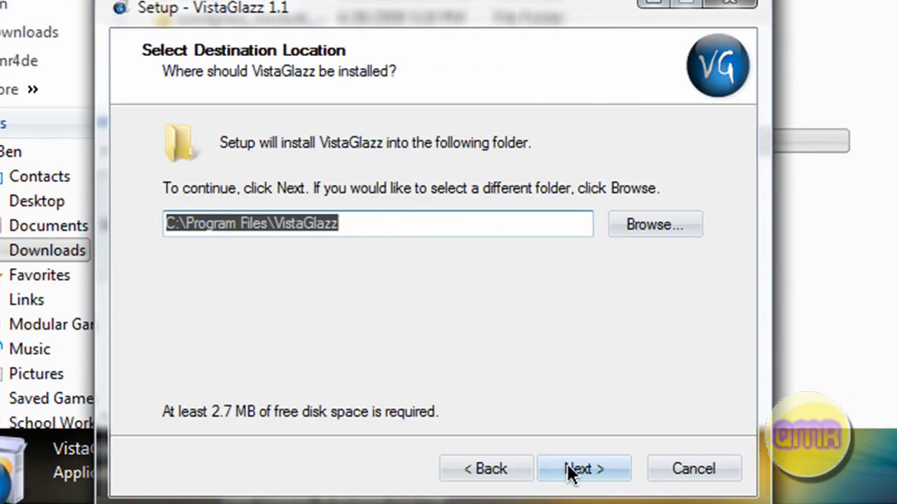
left_click(567, 466)
left_click(569, 467)
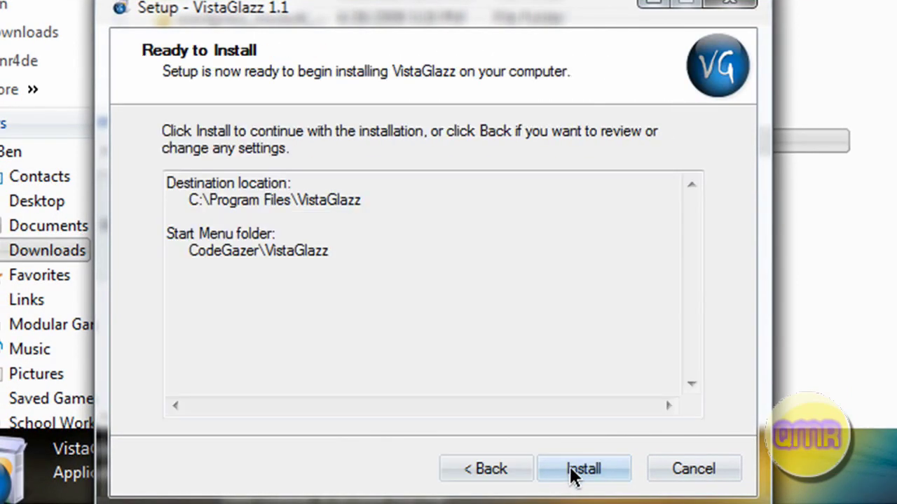
Step: Exit the VistaGlazz setup without installing and close the Downloads folder window
left_click(681, 473)
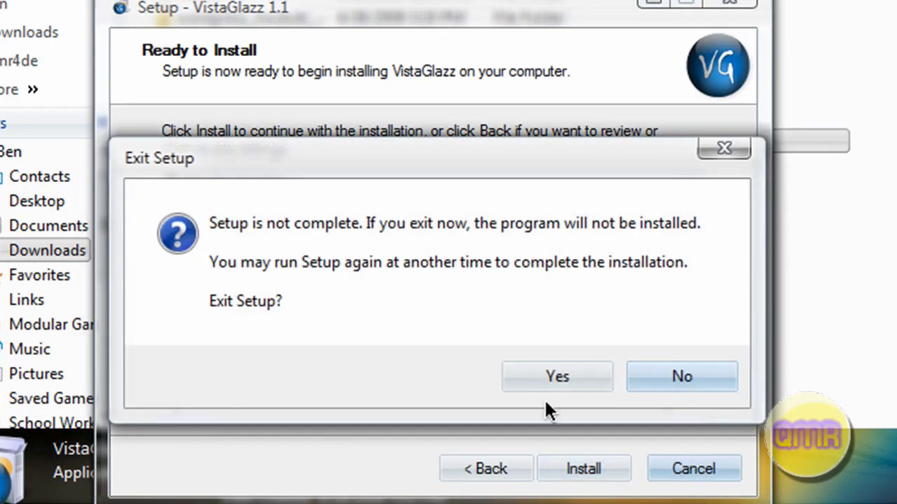
left_click(557, 377)
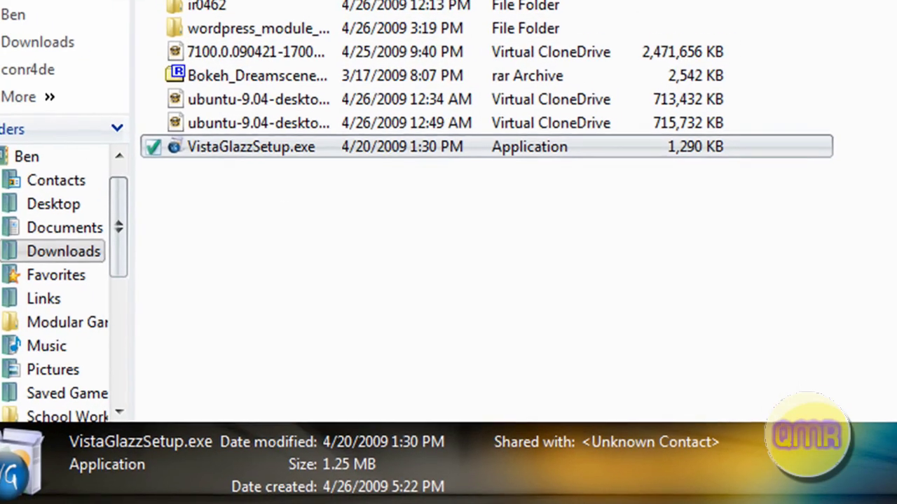
left_click(731, 5)
Step: Search the installed programs for "vista" and launch VistaGlazz
key("super")
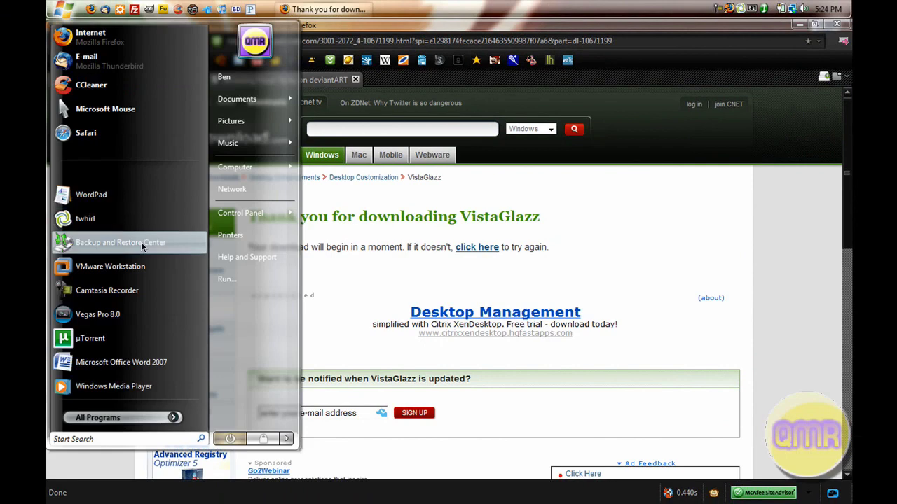
type("vista")
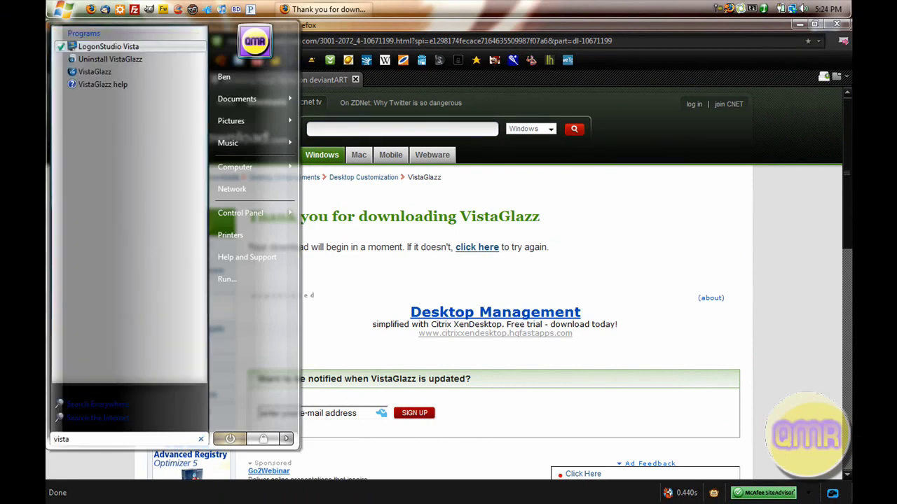
key("Down")
key("Down")
key("Return")
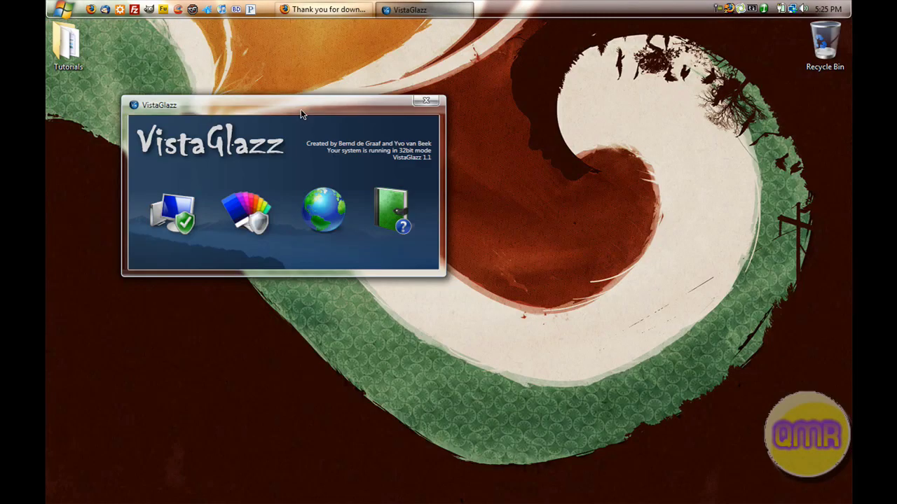
Step: Check the patch status of the system files in VistaGlazz, return to its main page and close it
left_click_drag(301, 110, 439, 124)
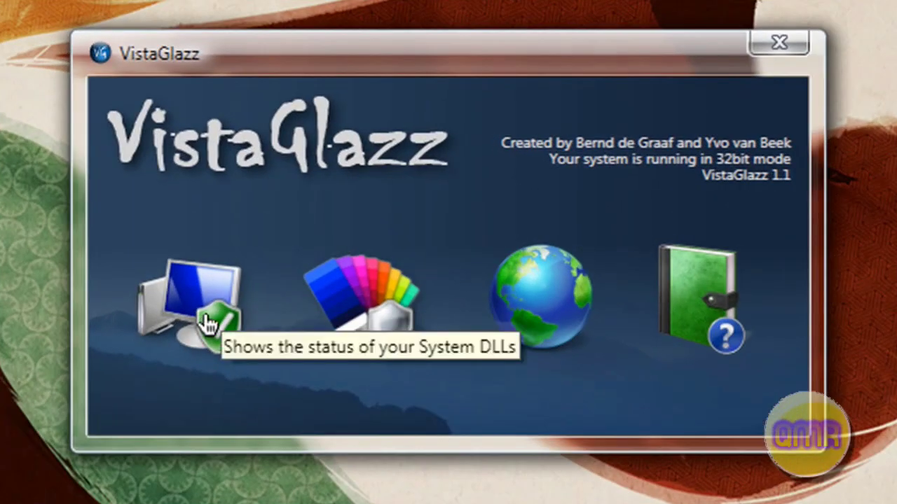
left_click(206, 317)
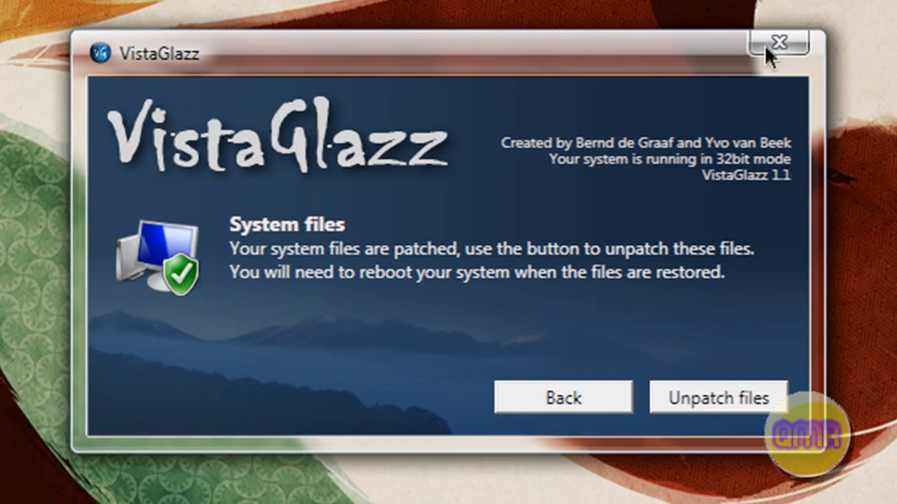
left_click(582, 392)
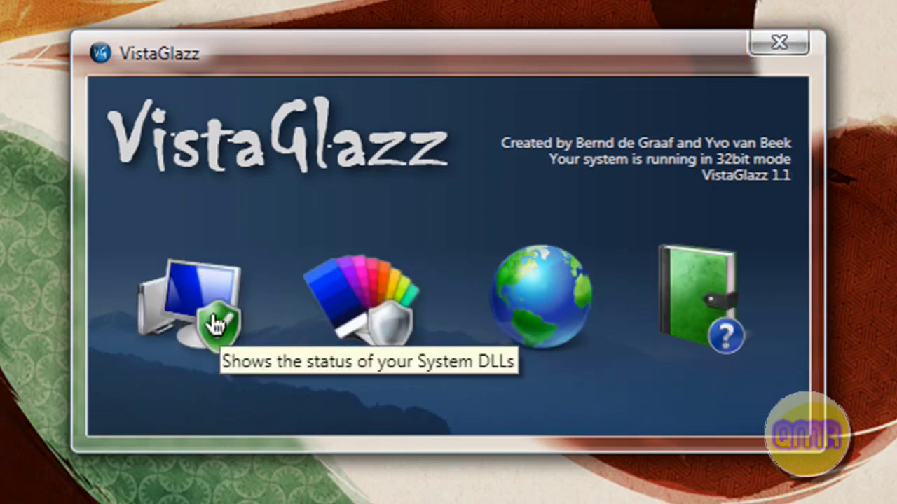
left_click(779, 45)
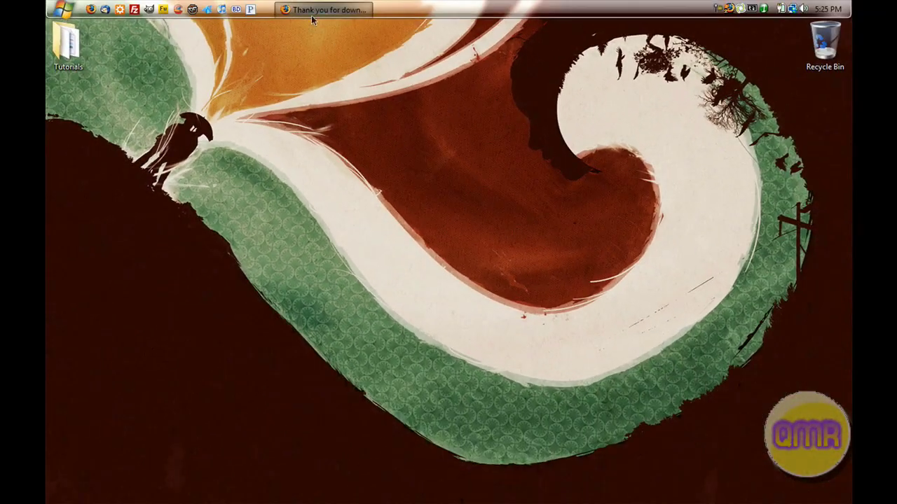
Step: Switch back to Firefox and browse the most popular Visual Styles on the deviantART page
left_click(313, 14)
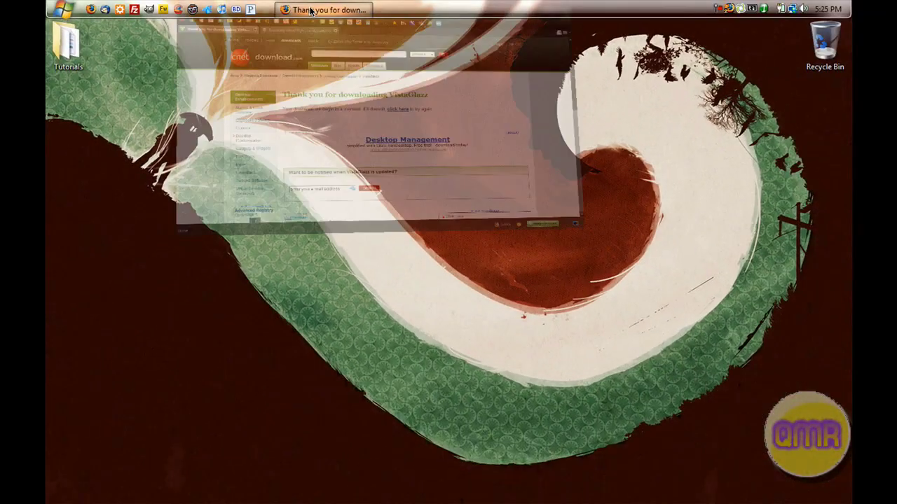
left_click(274, 80)
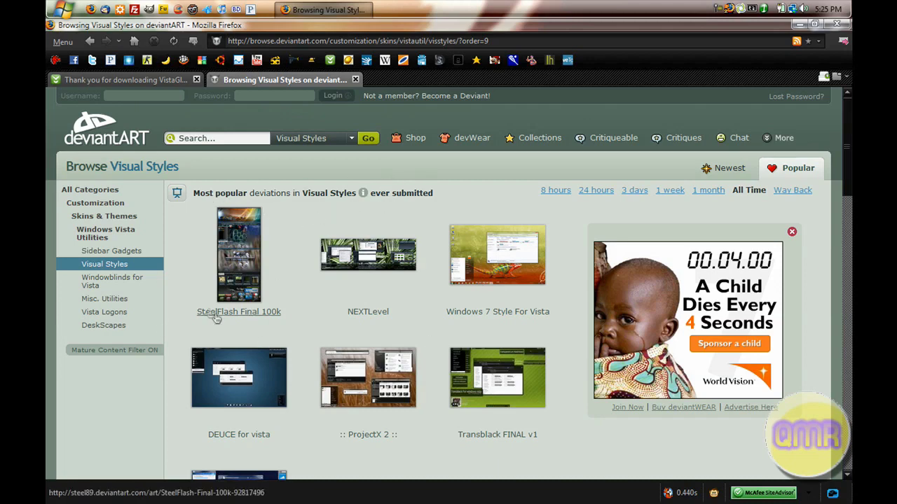
scroll(290, 234, "down", 10)
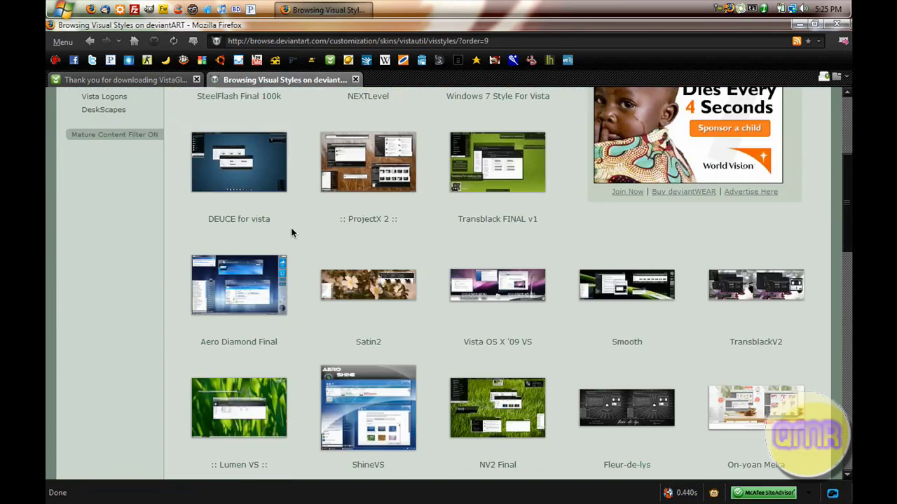
scroll(346, 231, "down", 6)
scroll(344, 234, "up", 16)
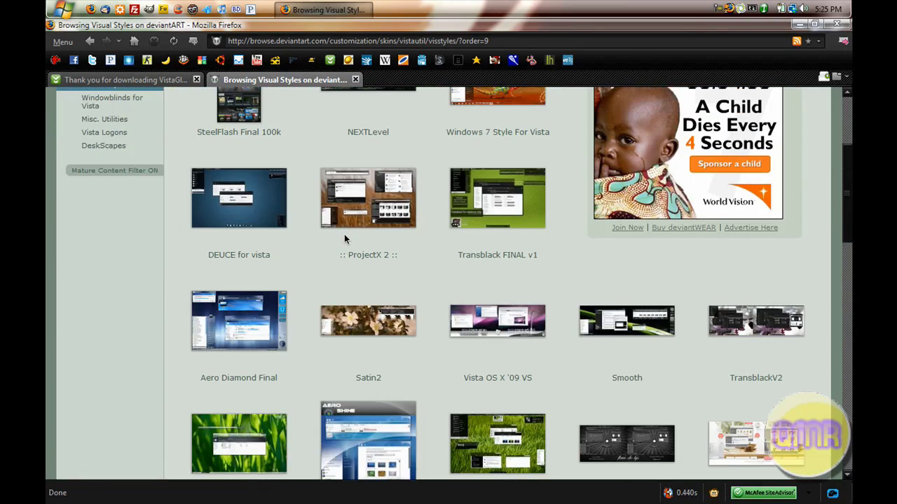
scroll(339, 222, "down", 9)
scroll(308, 233, "up", 6)
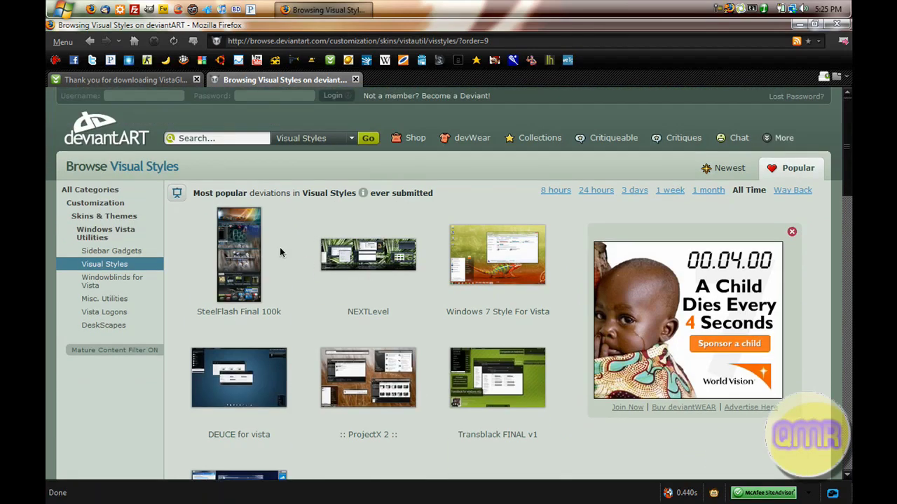
Step: Minimize Firefox and open the folder C:\Windows\Resources\Themes in Windows Explorer
left_click(324, 9)
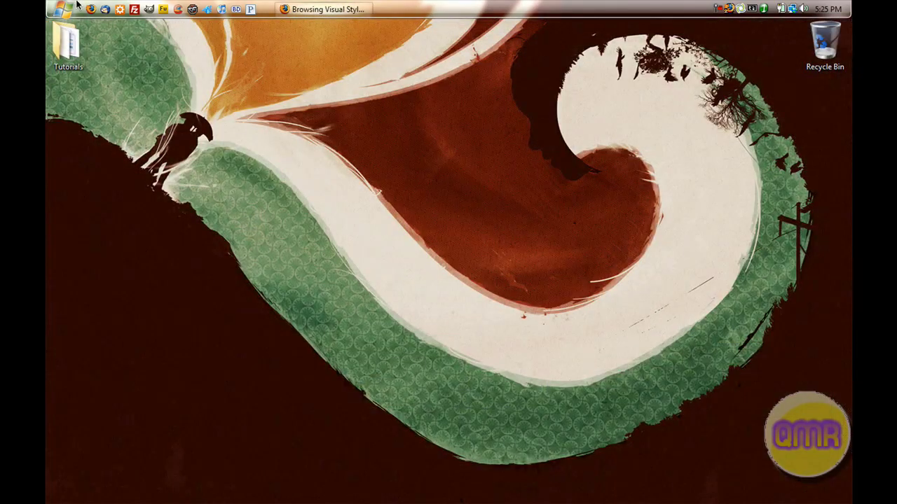
left_click(62, 7)
mouse_move(253, 171)
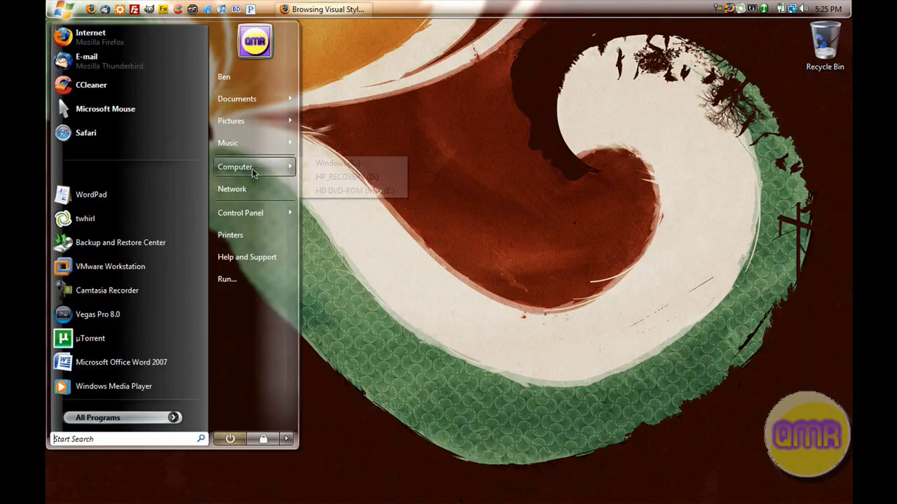
left_click_drag(329, 163, 328, 168)
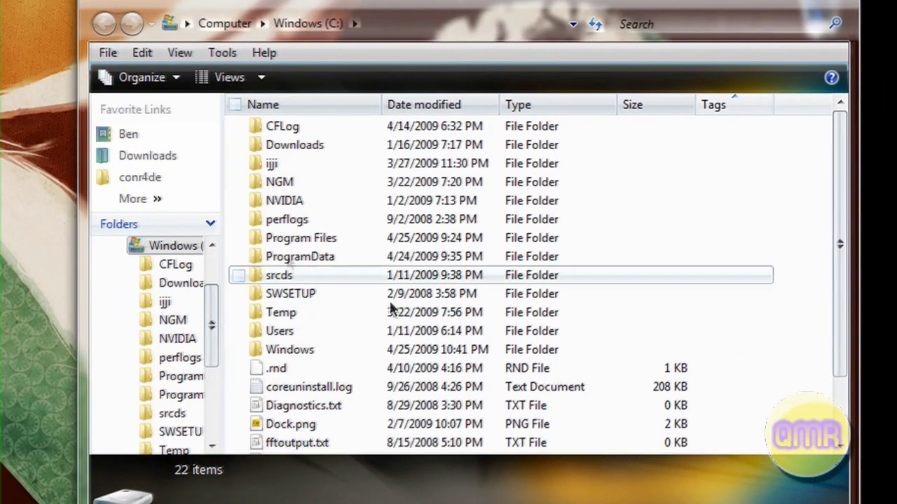
double_click(423, 263)
type("res")
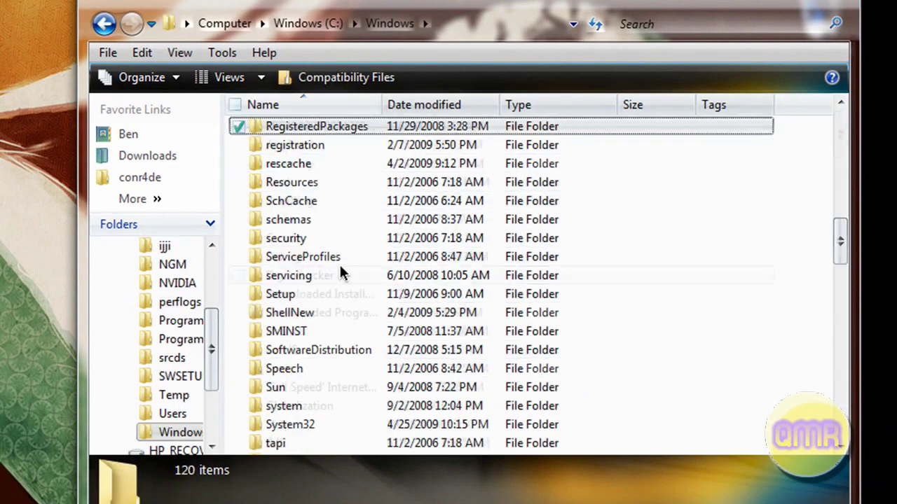
type("o")
key("Return")
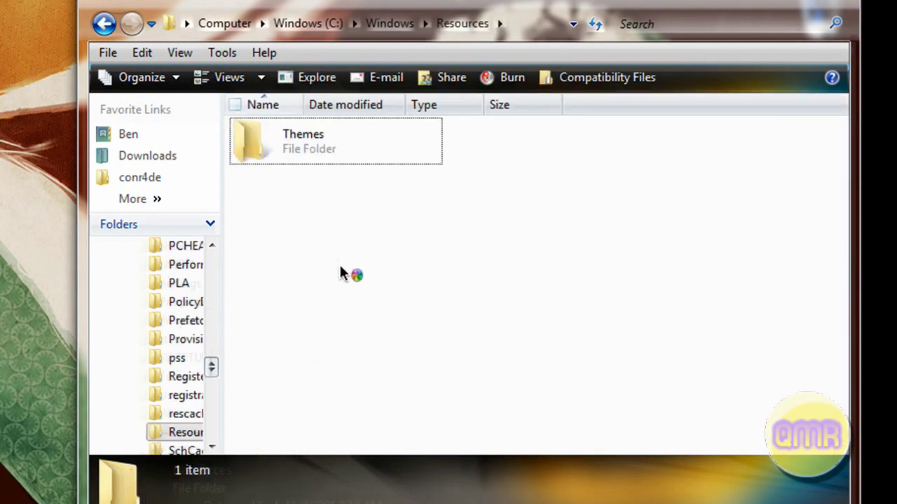
double_click(273, 154)
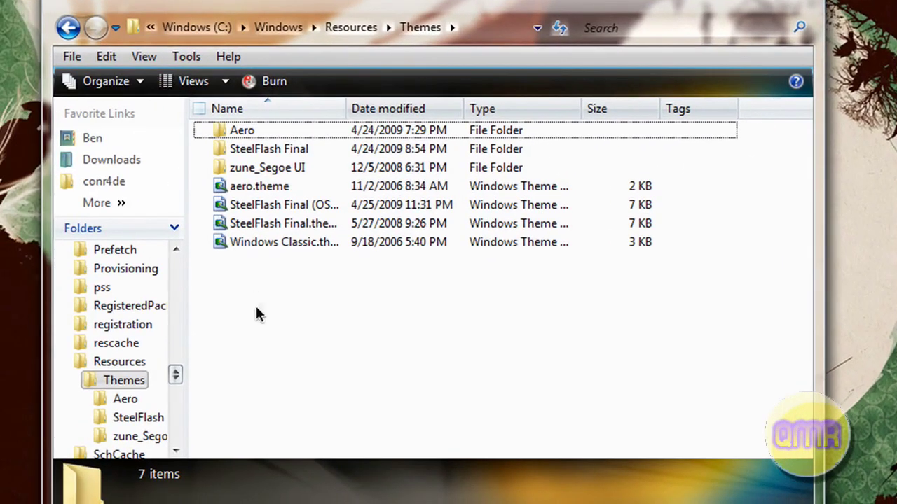
Step: Widen the Name column in Themes and examine the SteelFlash Final folder, including the start button files under Style Patchers
left_click_drag(350, 101, 432, 108)
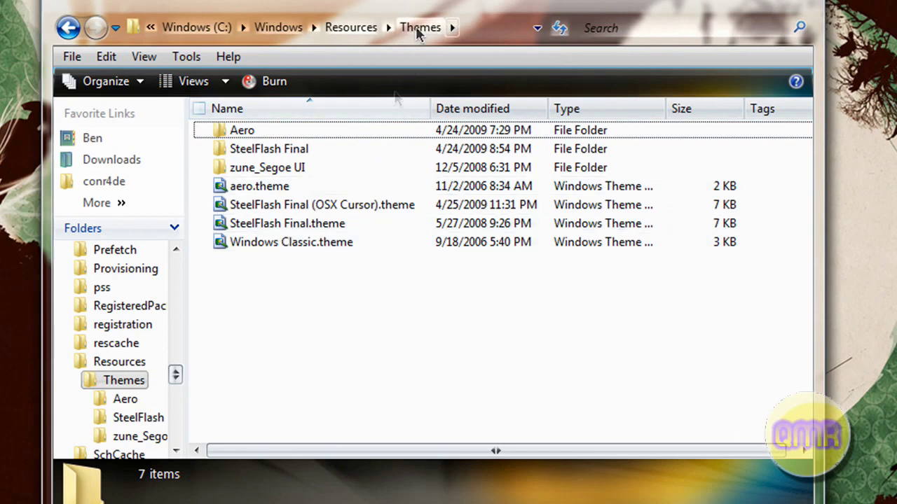
double_click(277, 148)
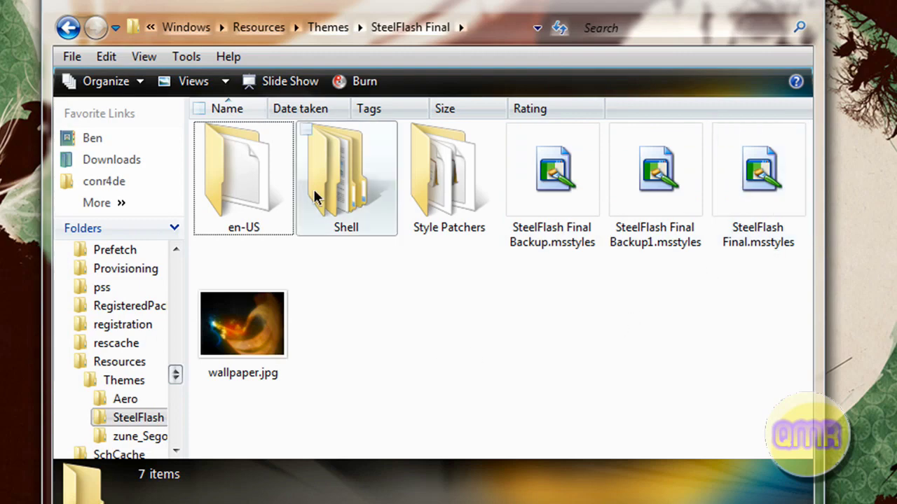
double_click(456, 202)
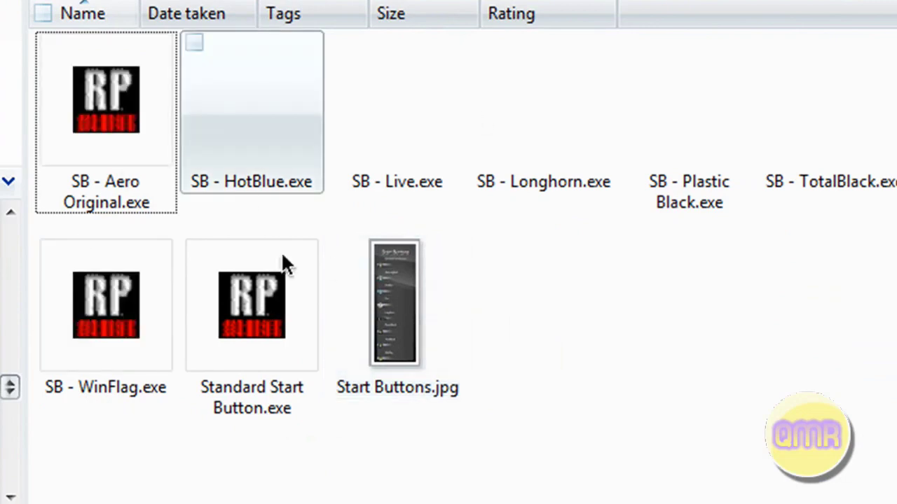
key("BackSpace")
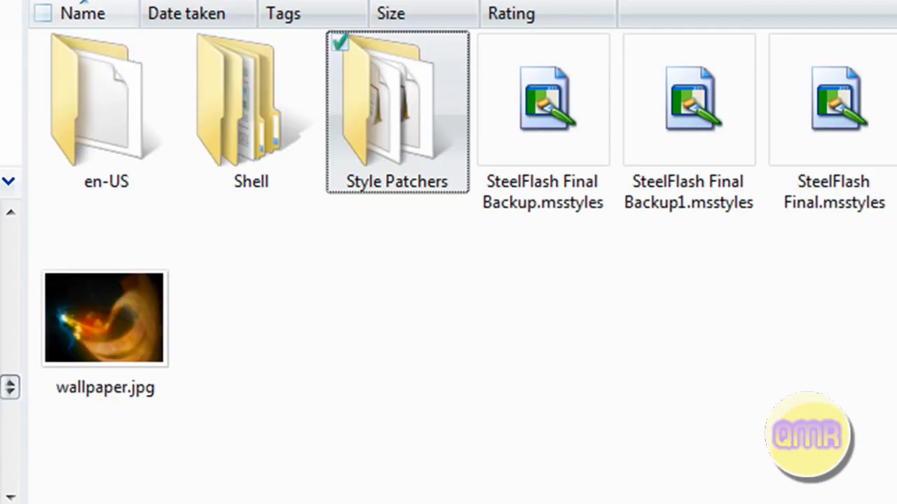
left_click(567, 332)
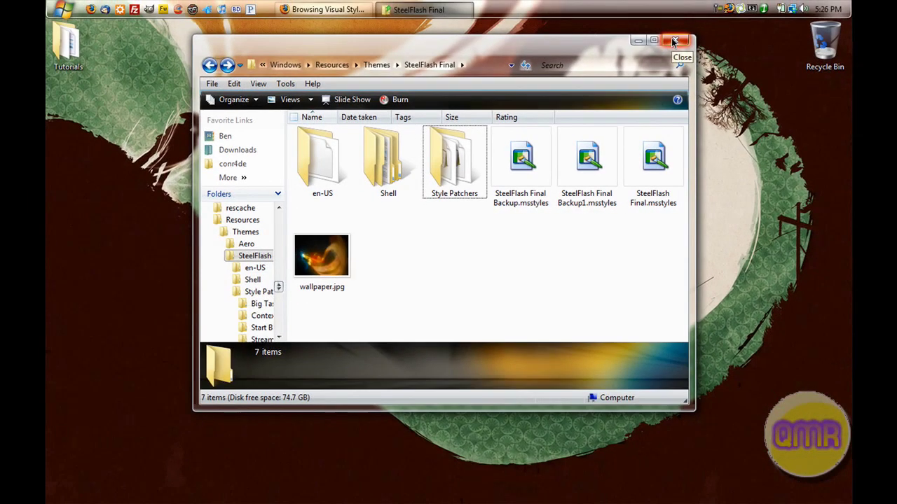
Step: Close the SteelFlash Final folder window, switch to Firefox and browse the most popular Visual Styles on deviantART
left_click(673, 41)
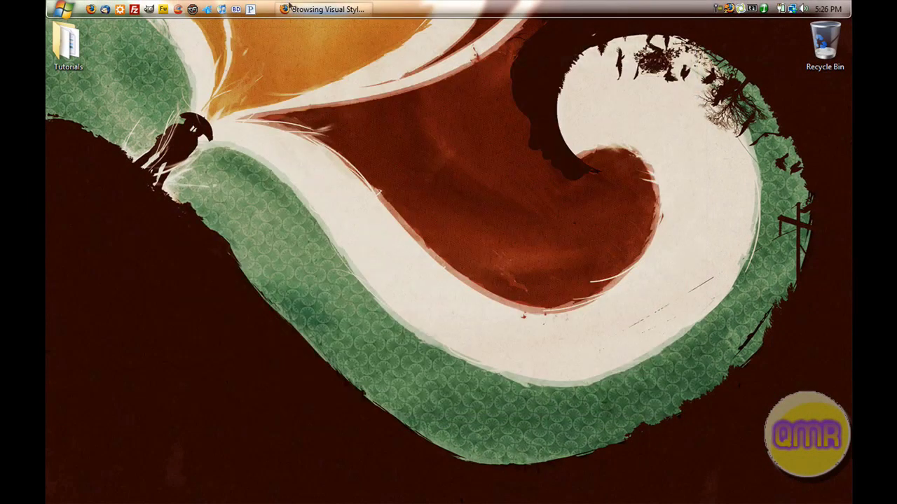
left_click(324, 9)
scroll(336, 220, "down", 12)
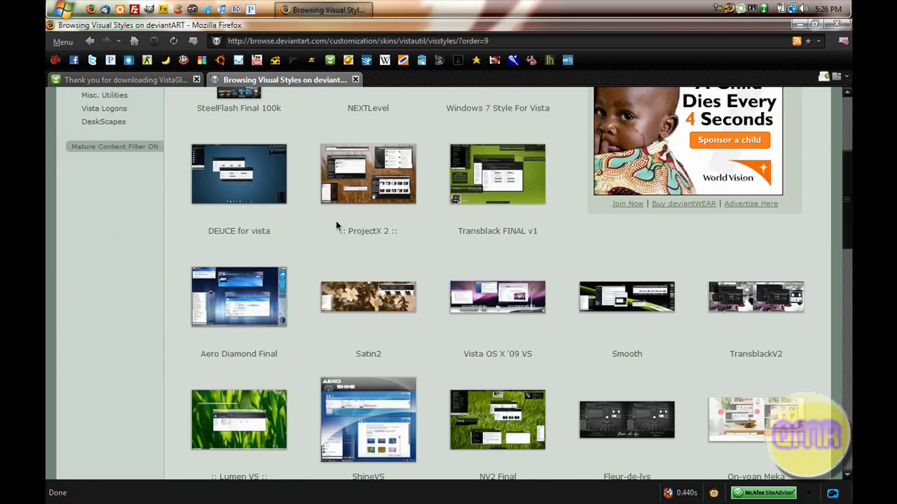
scroll(314, 235, "up", 8)
scroll(314, 240, "down", 6)
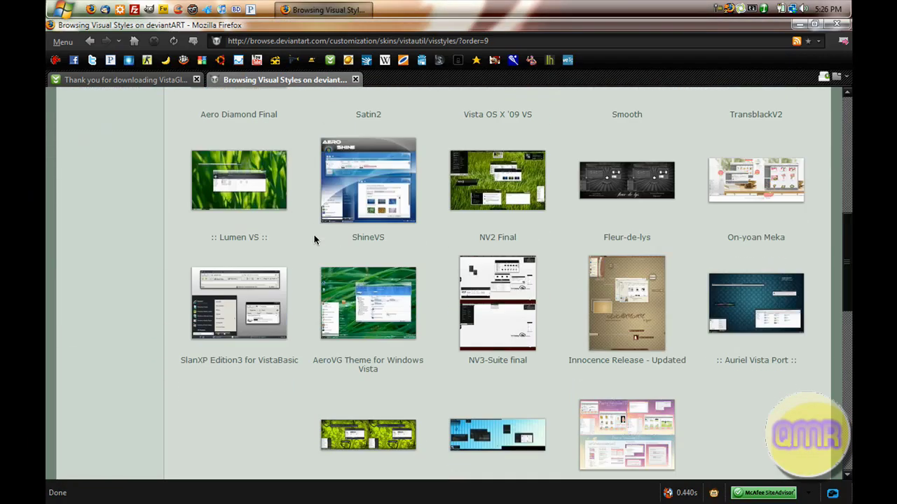
scroll(299, 254, "up", 1)
scroll(299, 253, "up", 8)
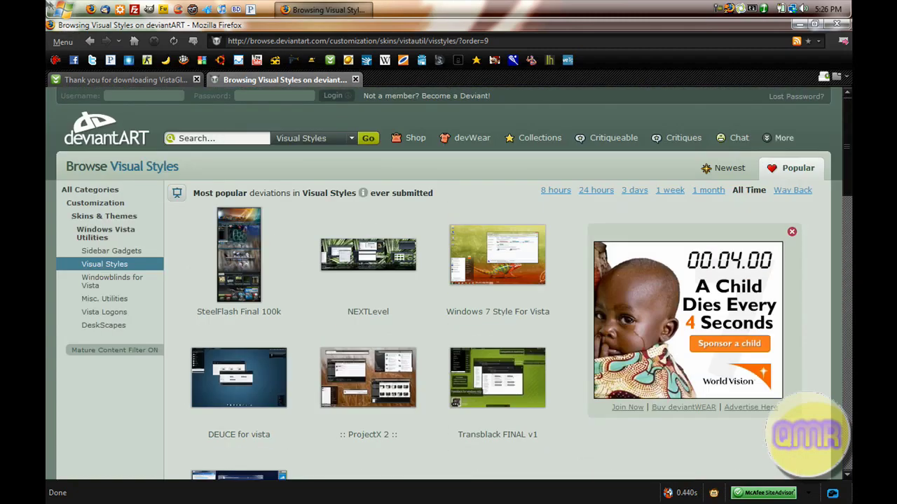
Step: Look over the first rows of the Visual Styles gallery once more and minimize Firefox to show the desktop
left_click(61, 9)
left_click(61, 8)
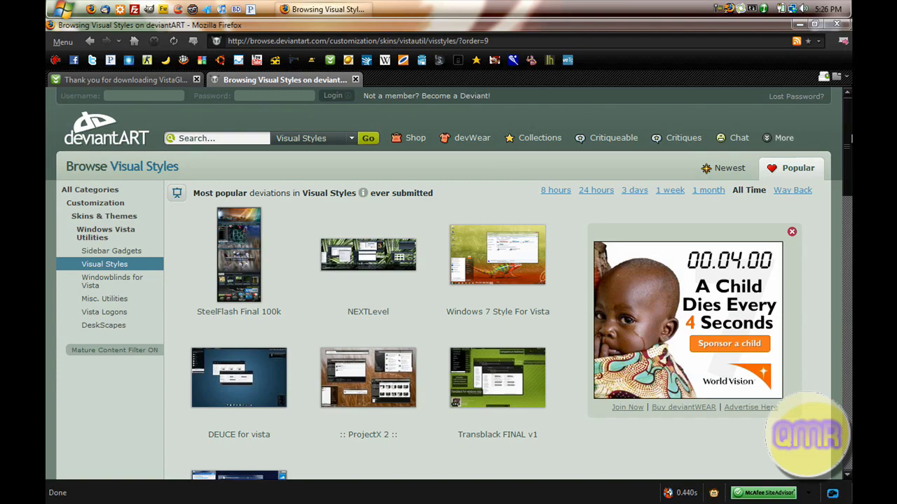
scroll(425, 320, "down", 6)
scroll(425, 320, "up", 3)
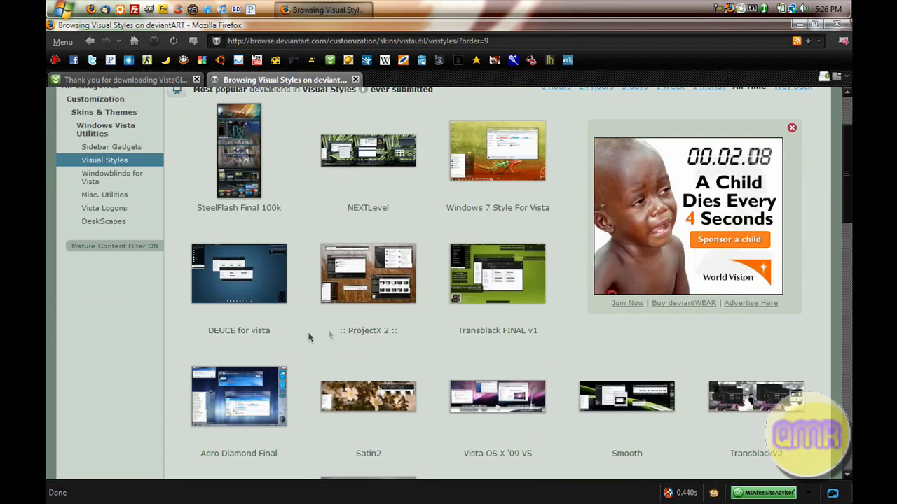
left_click(325, 6)
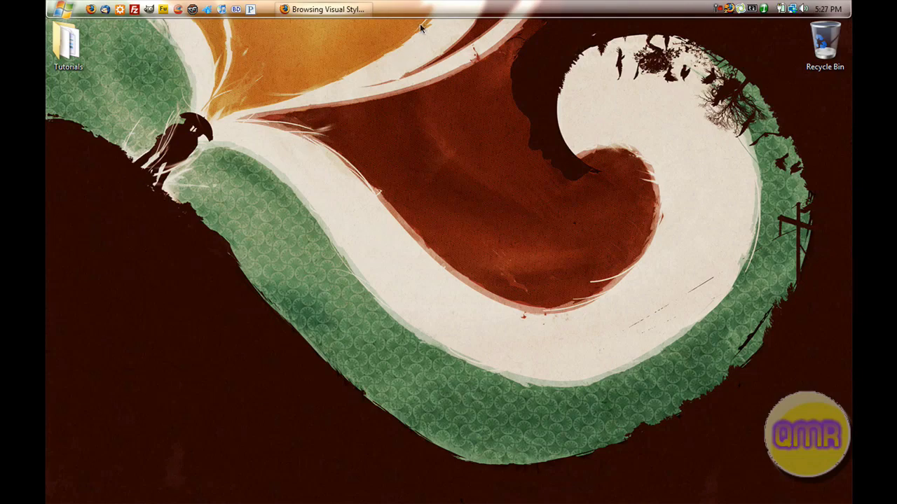
left_click(326, 10)
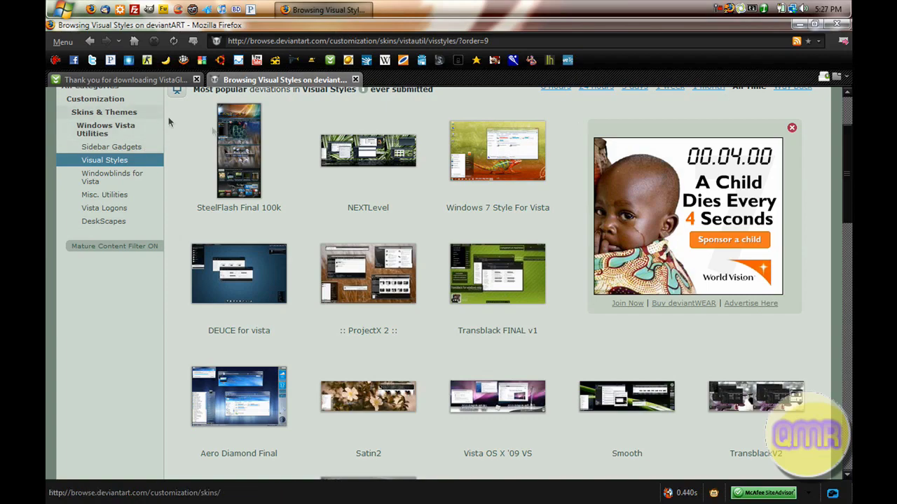
left_click(799, 25)
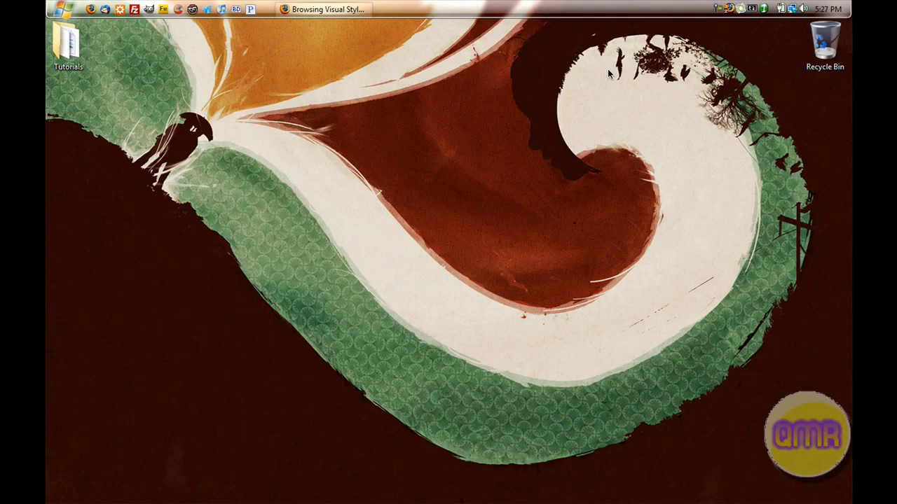